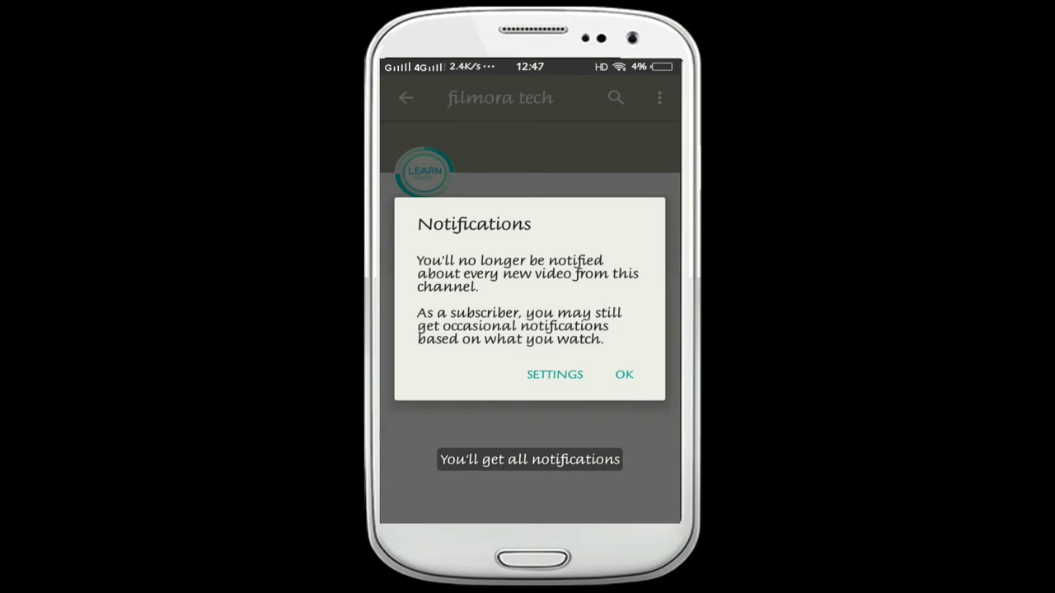
pyautogui.click(624, 374)
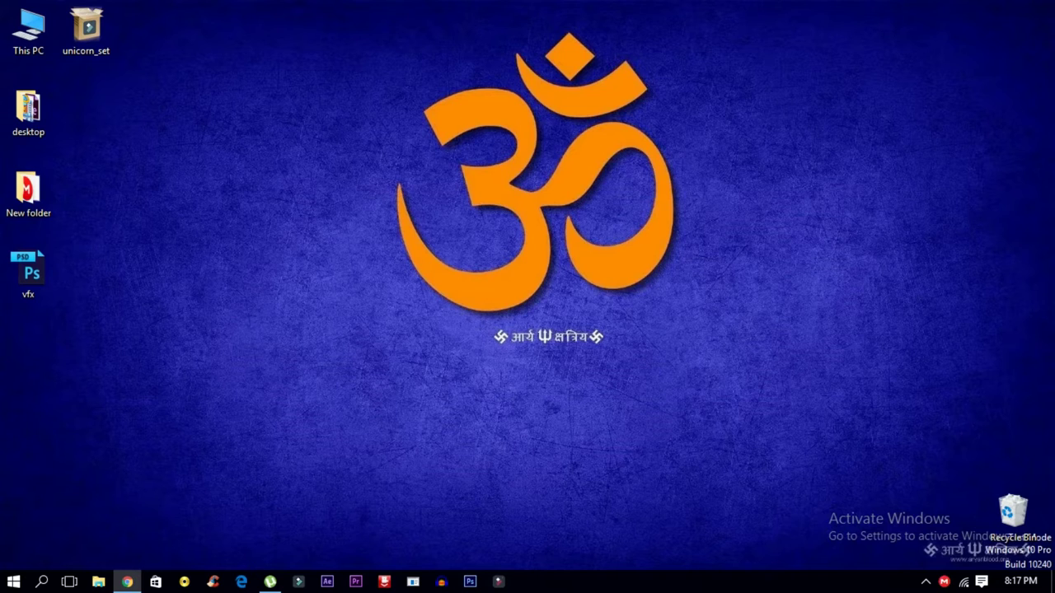
# Switch to Chrome, review the Unicorn Set page in the Filmora effects store with its preview video, and minimize the browser
pyautogui.click(127, 582)
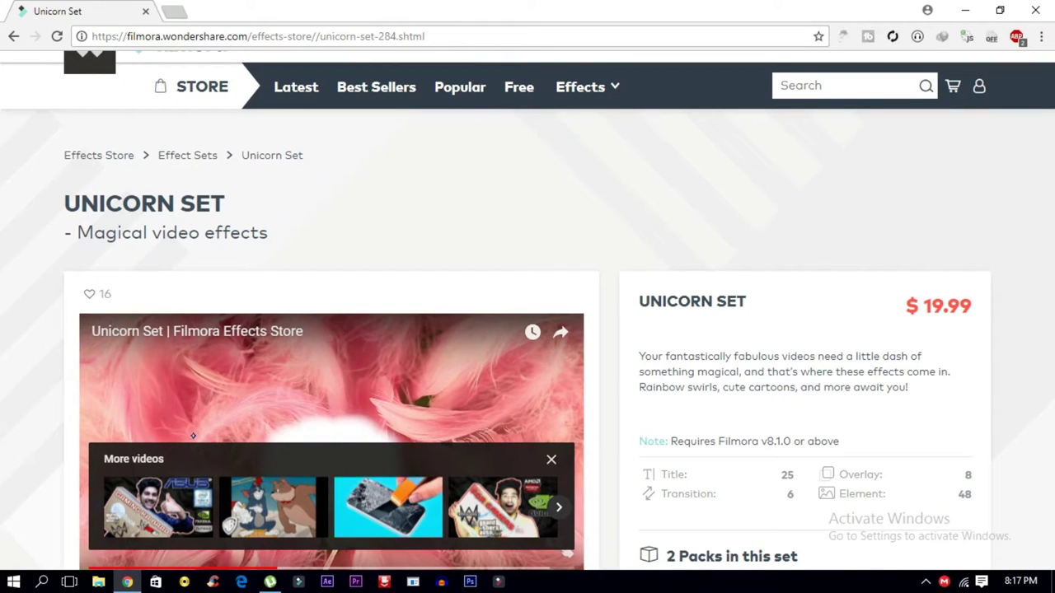
pyautogui.moveTo(906, 306)
pyautogui.mouseDown()
pyautogui.moveTo(973, 306)
pyautogui.moveTo(906, 306)
pyautogui.mouseUp()
pyautogui.scroll(-1, 528, 329)
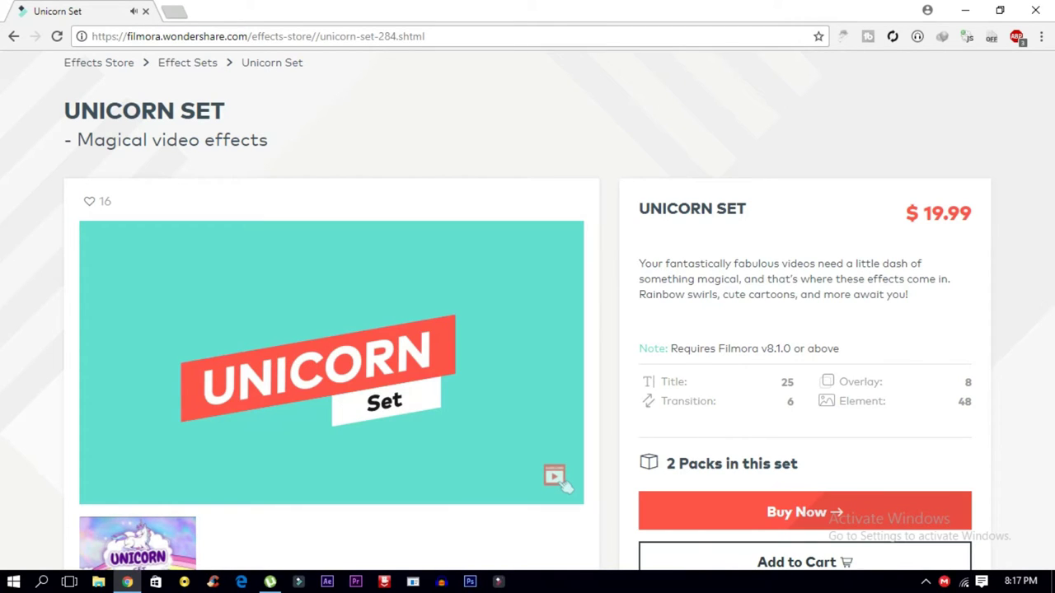
pyautogui.press('XF86AudioRaiseVolume')
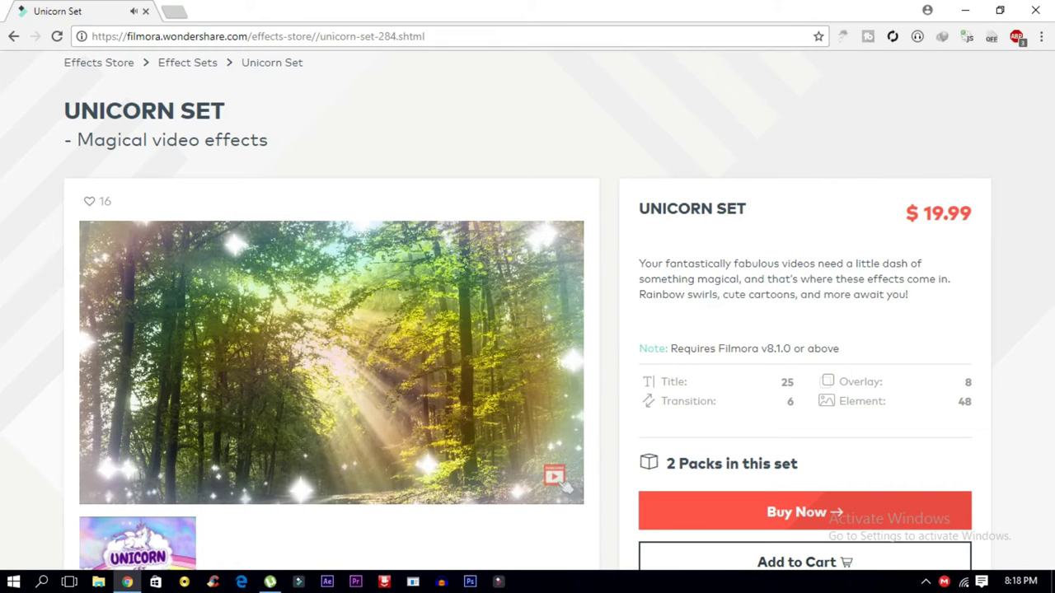
pyautogui.moveTo(565, 488)
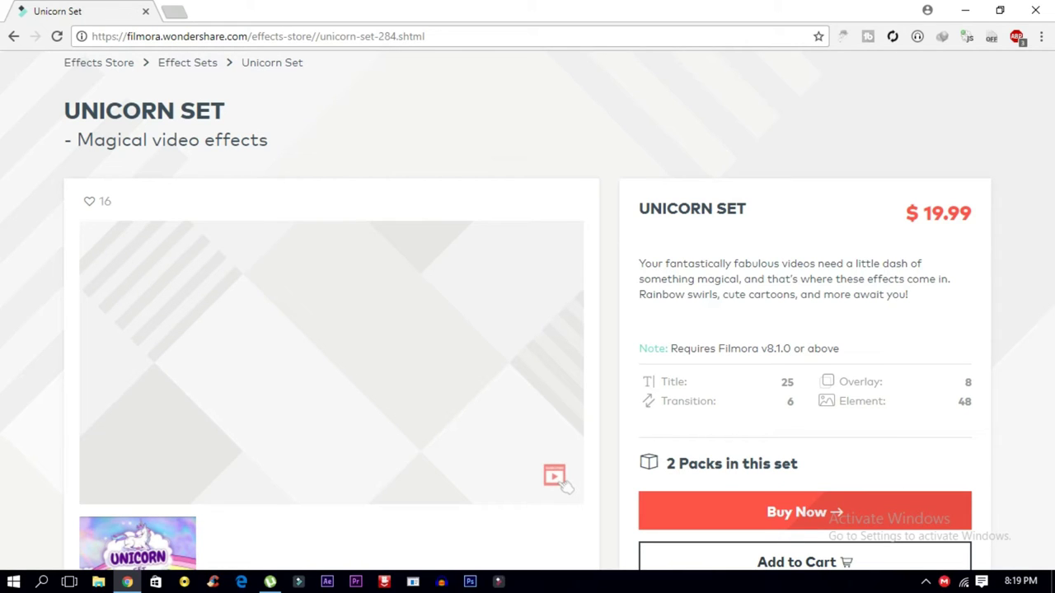
pyautogui.scroll(2, 566, 486)
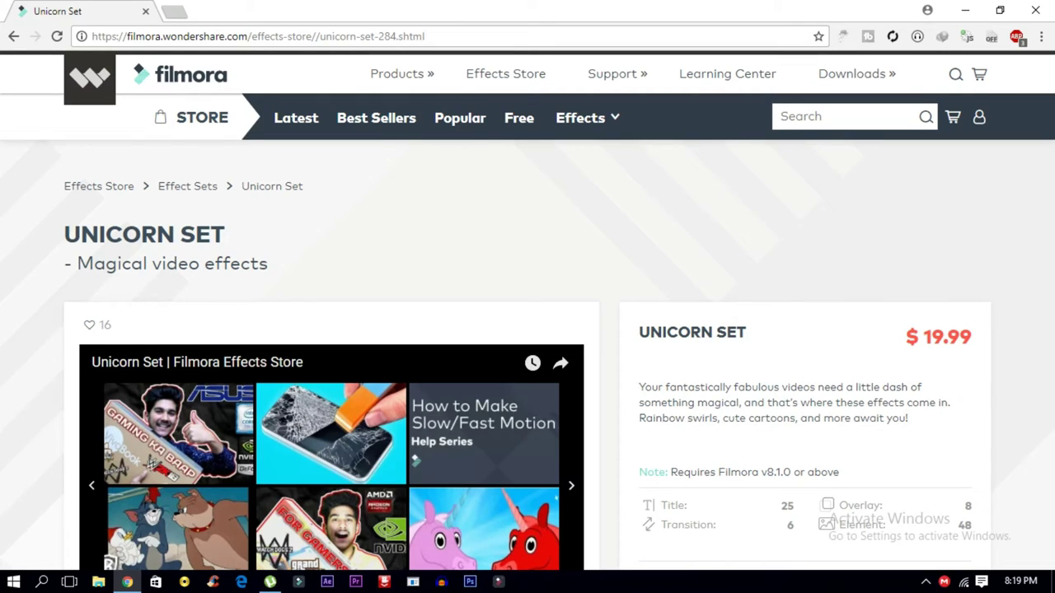
pyautogui.click(965, 10)
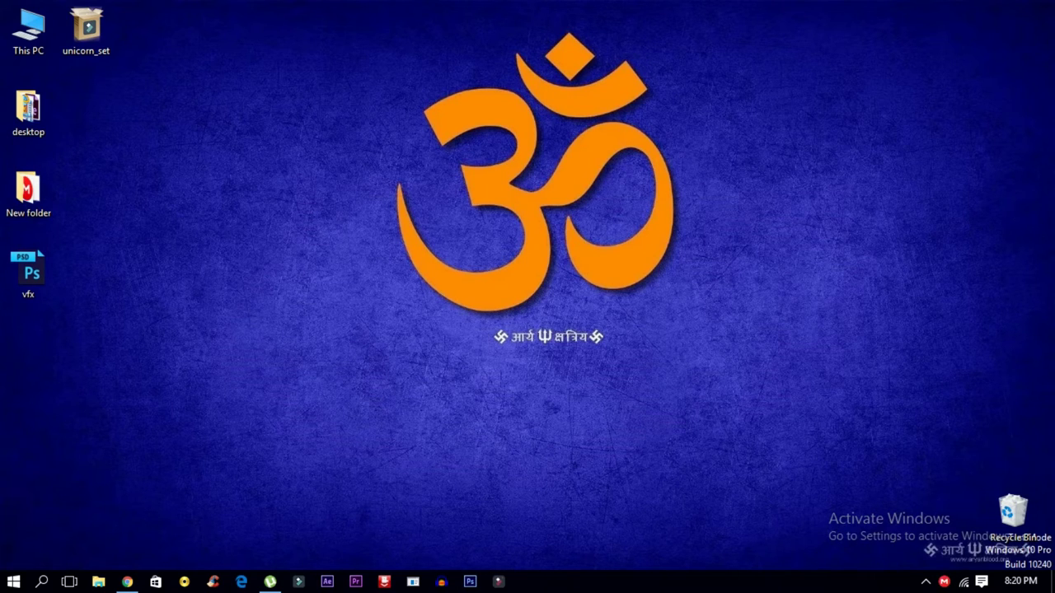
# Run the unicorn_set installer from the desktop and accept the Unicorn Effect Pack setup
pyautogui.click(86, 29)
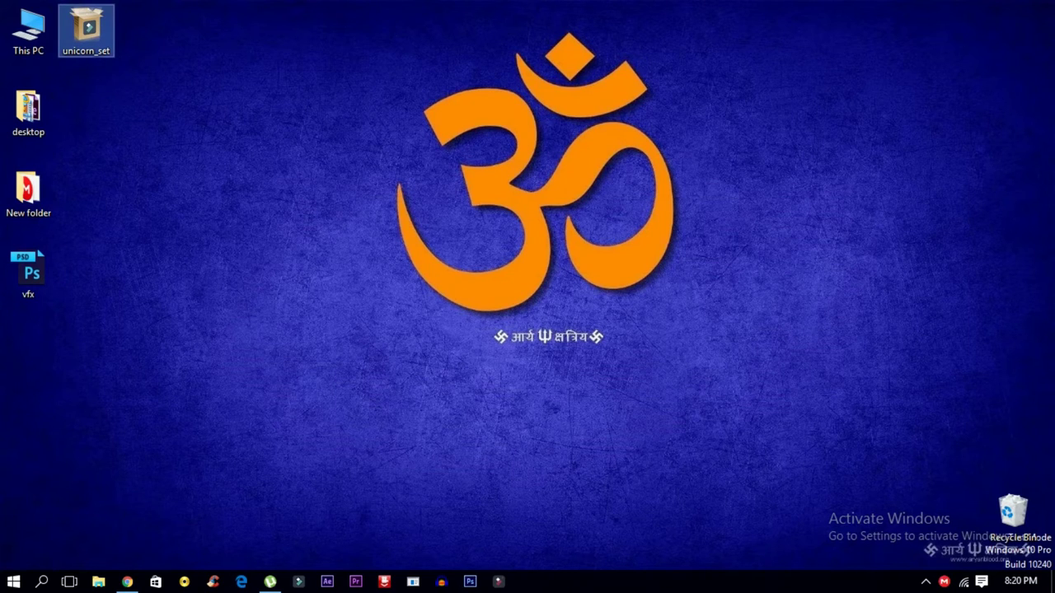
pyautogui.moveTo(89, 40)
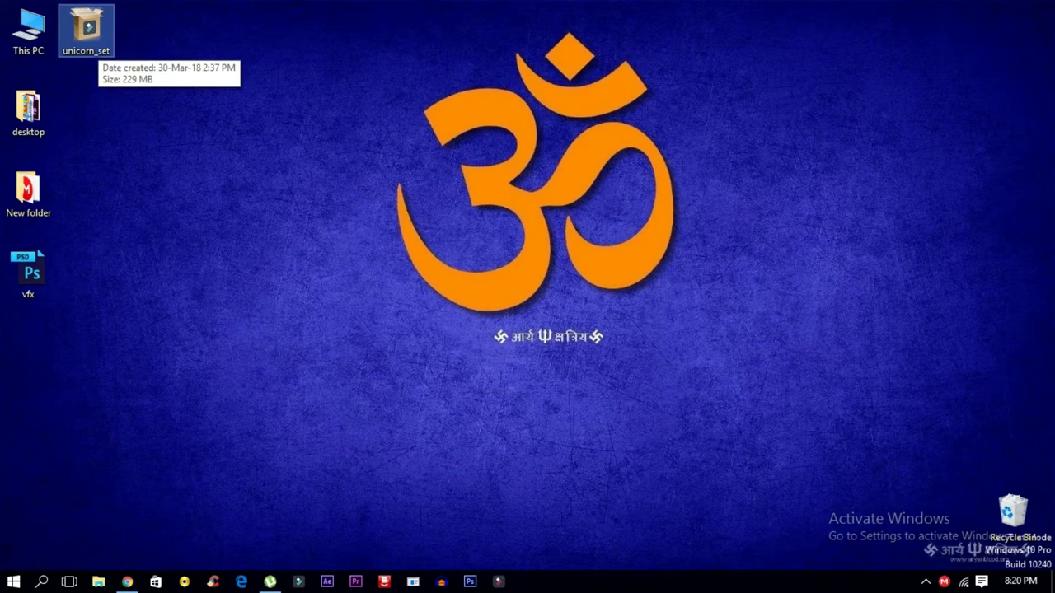
pyautogui.doubleClick(88, 33)
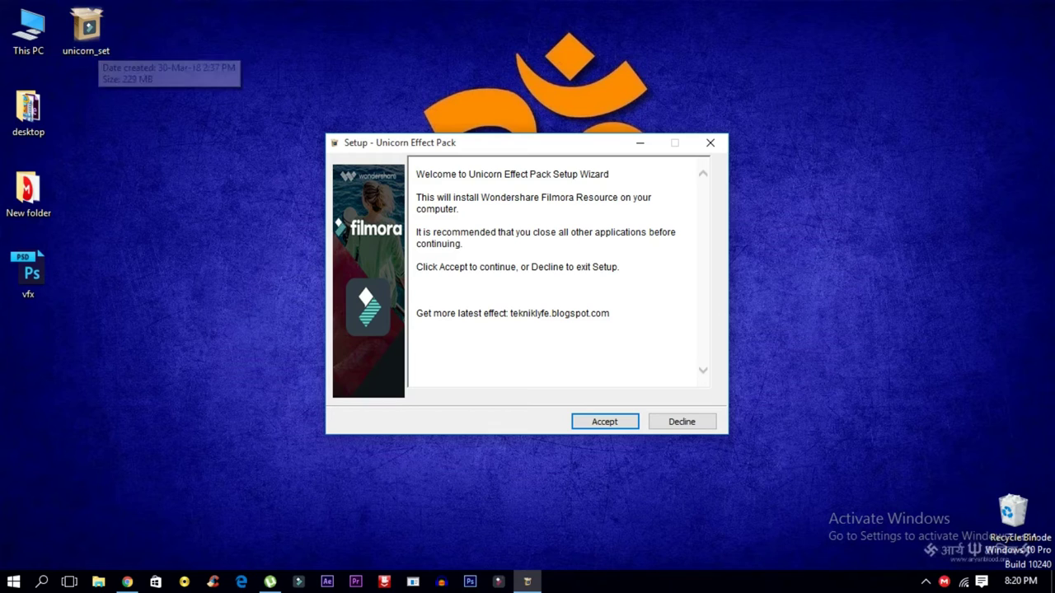
pyautogui.press('Return')
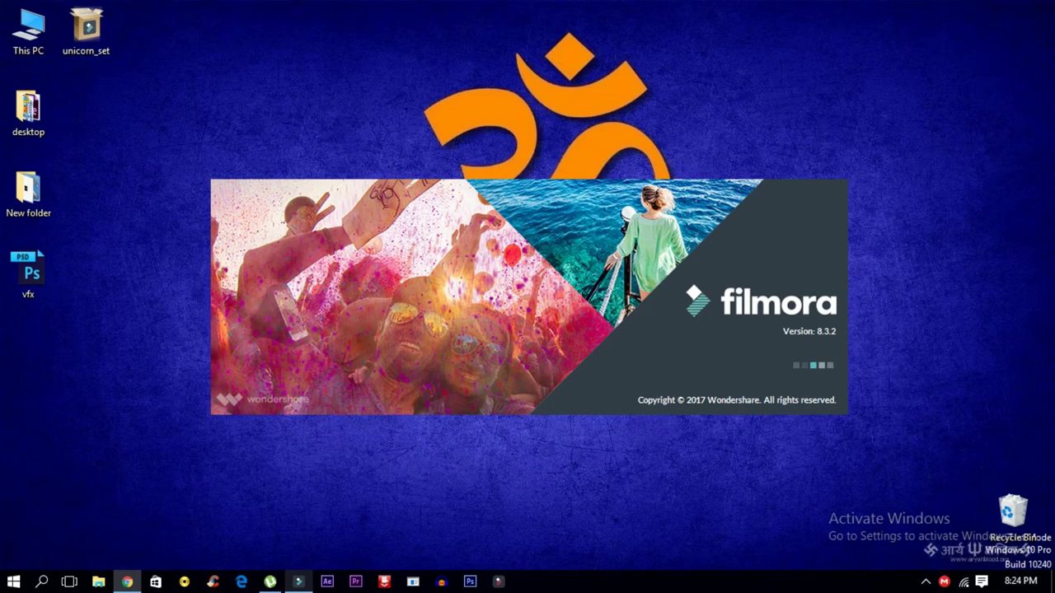
# Switch to Filmora and preview the first Holographic Pack lower third in the Unicorn text category
pyautogui.press('Escape')
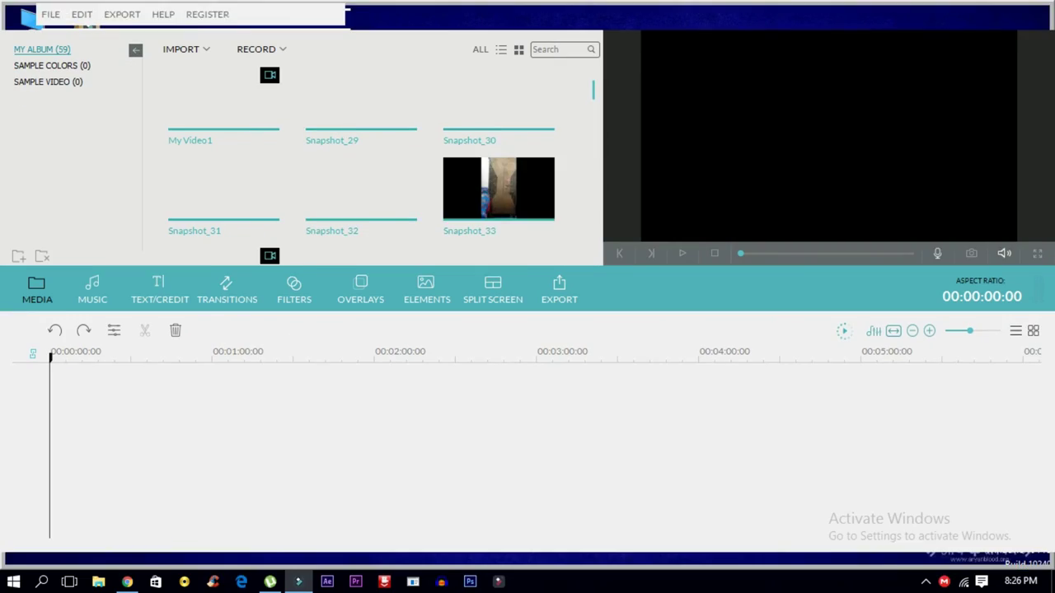
pyautogui.moveTo(360, 189)
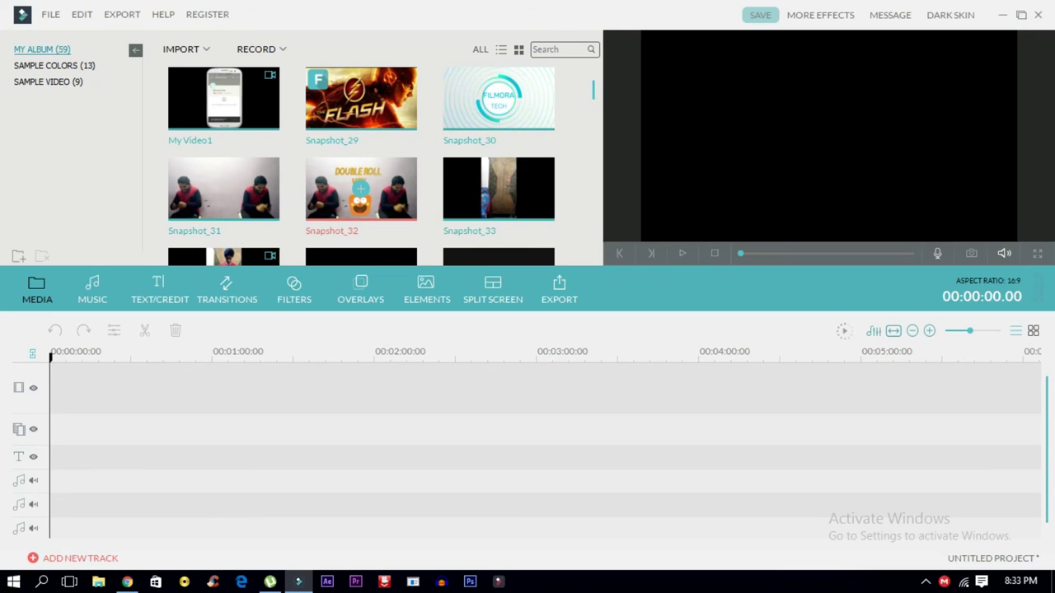
pyautogui.click(160, 290)
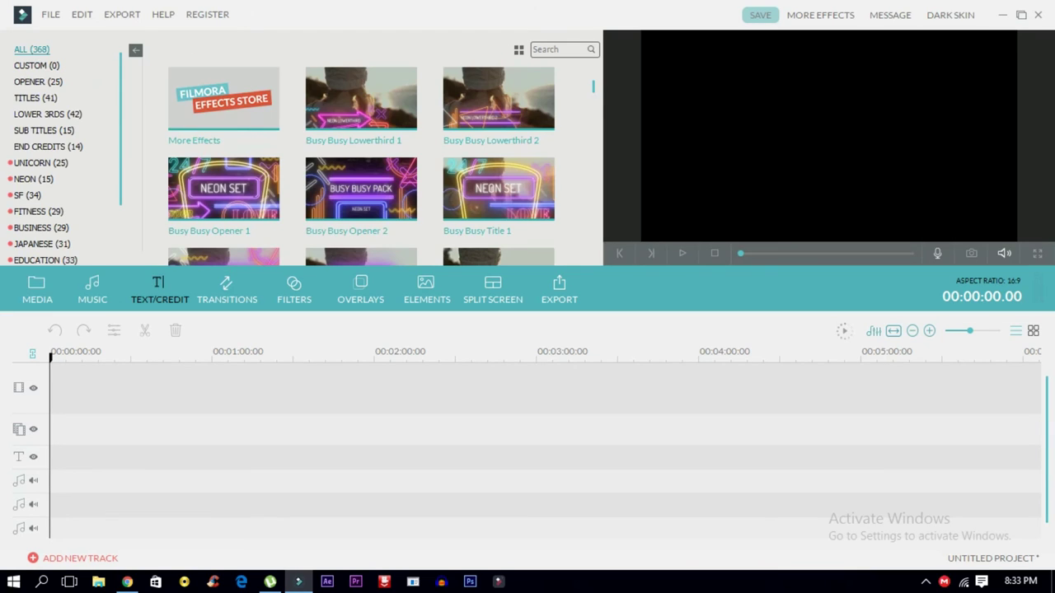
pyautogui.click(40, 162)
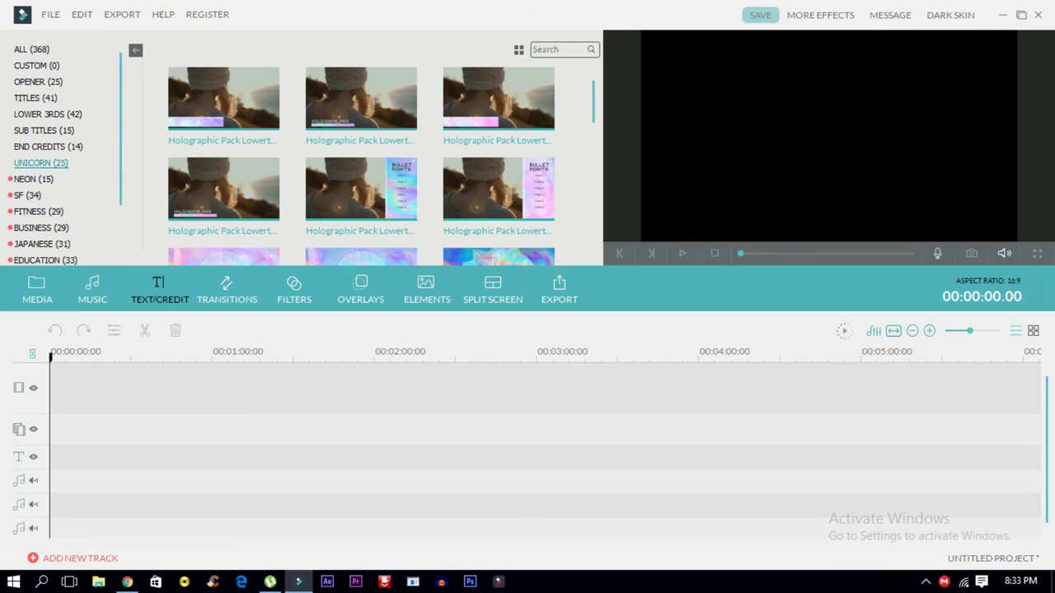
pyautogui.click(222, 98)
pyautogui.click(683, 253)
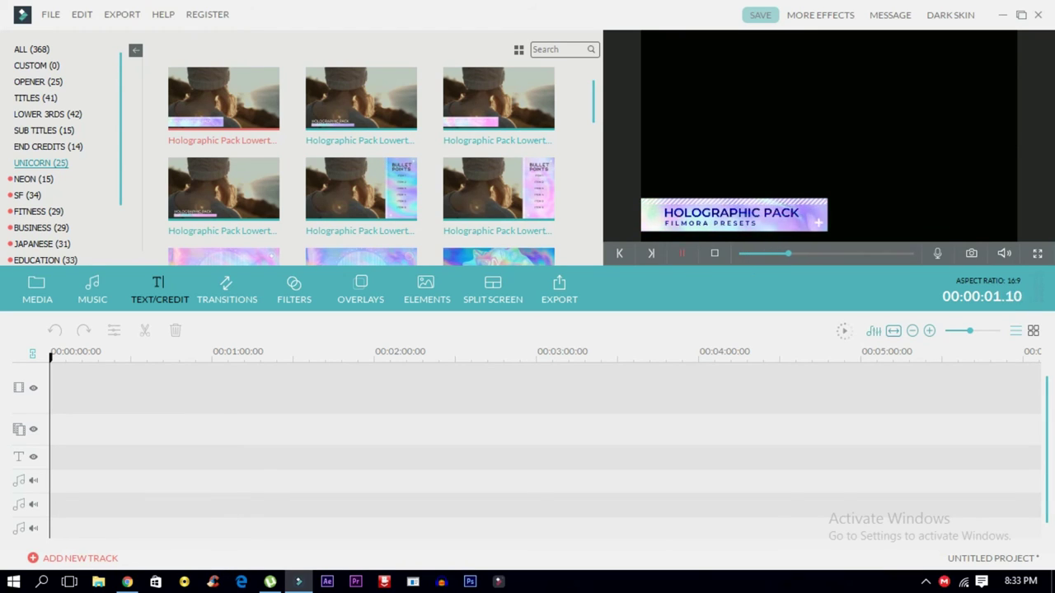
pyautogui.press('space')
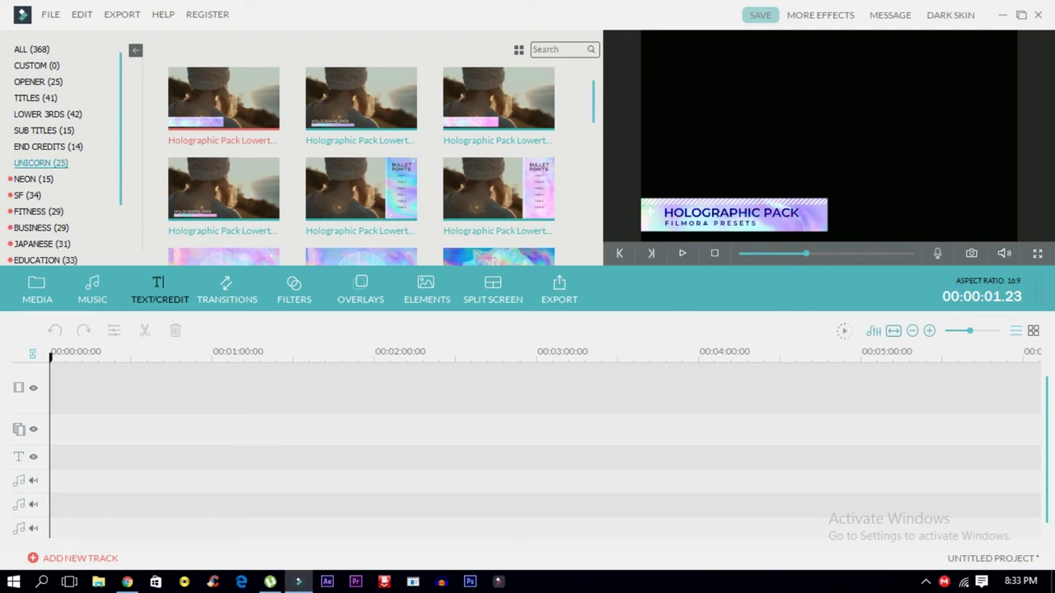
# Preview the Holographic Pack opener with large white lettering among the Unicorn titles
pyautogui.scroll(-5, 499, 172)
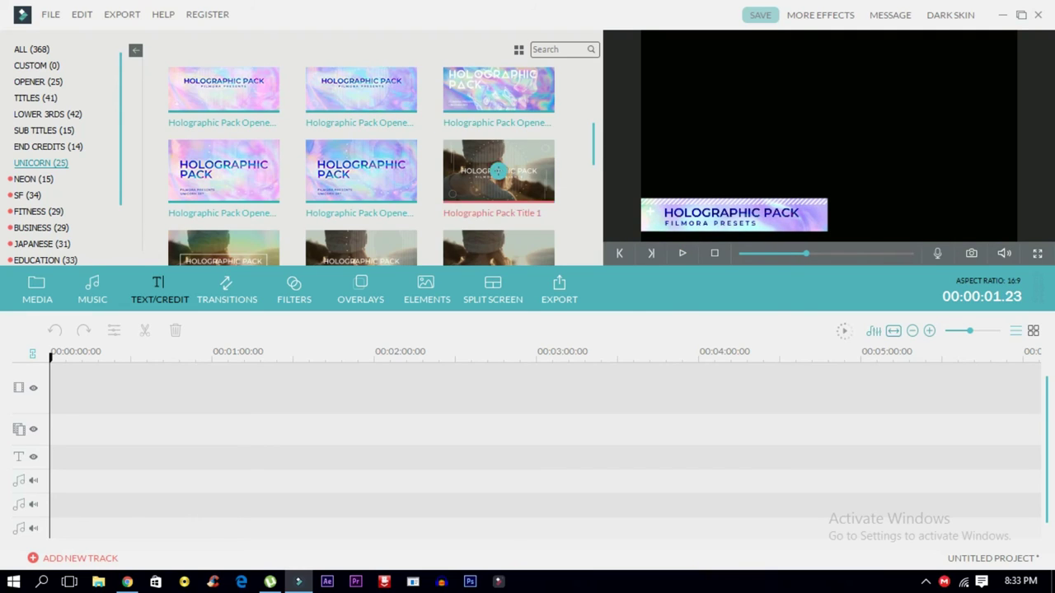
pyautogui.click(498, 80)
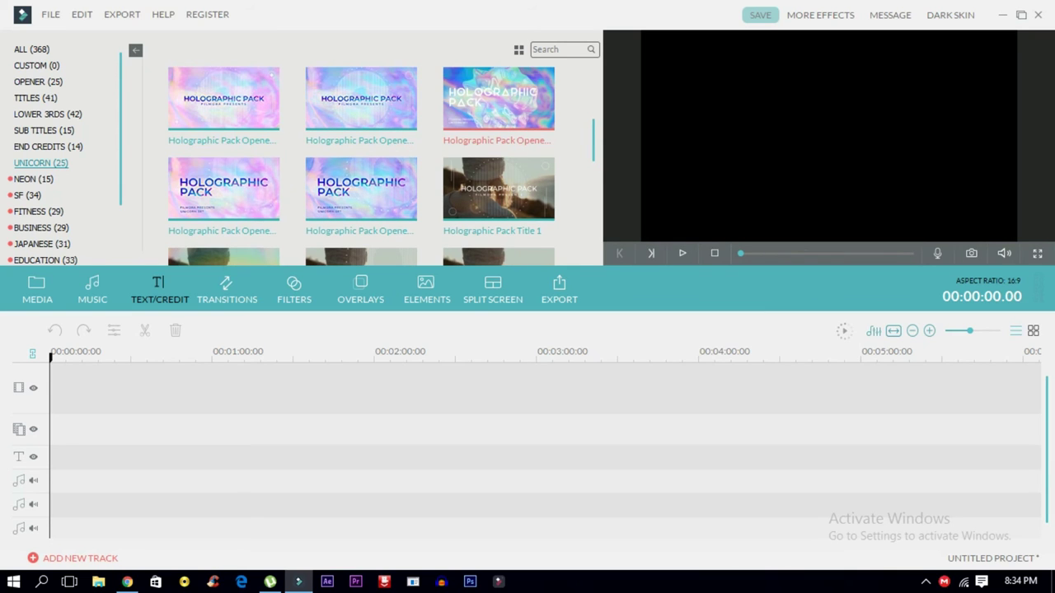
pyautogui.click(682, 253)
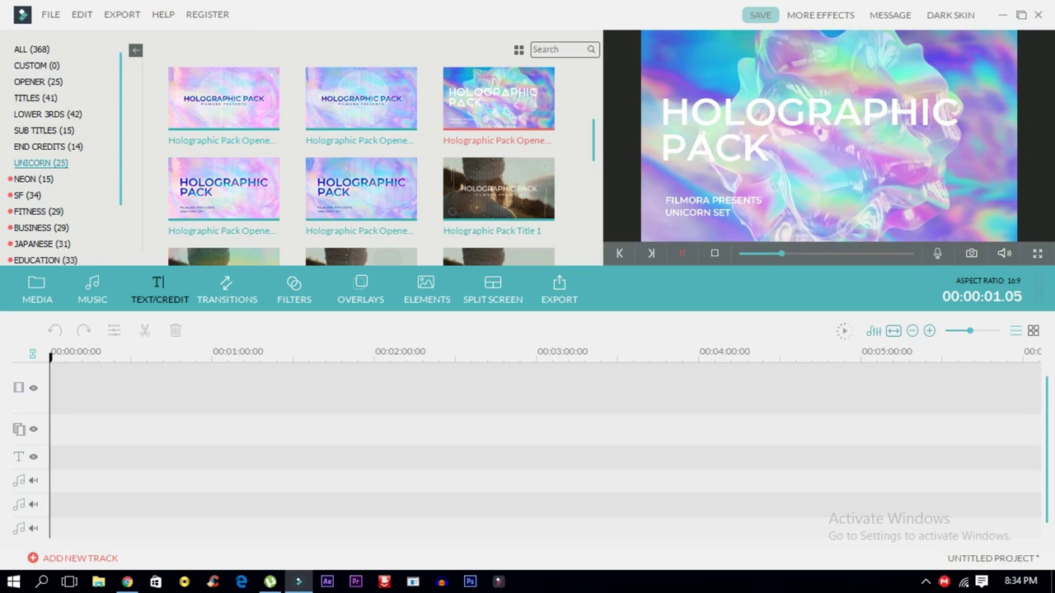
pyautogui.click(682, 253)
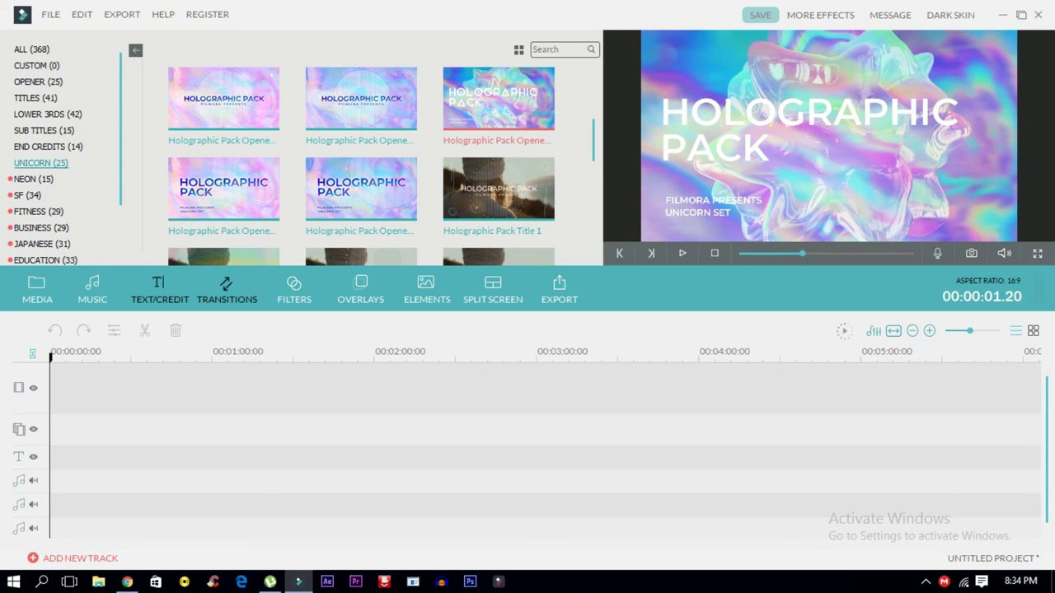
# Preview the swirling rainbow Unicorn Magic Pack transition in the Unicorn transitions category
pyautogui.click(227, 288)
pyautogui.click(38, 65)
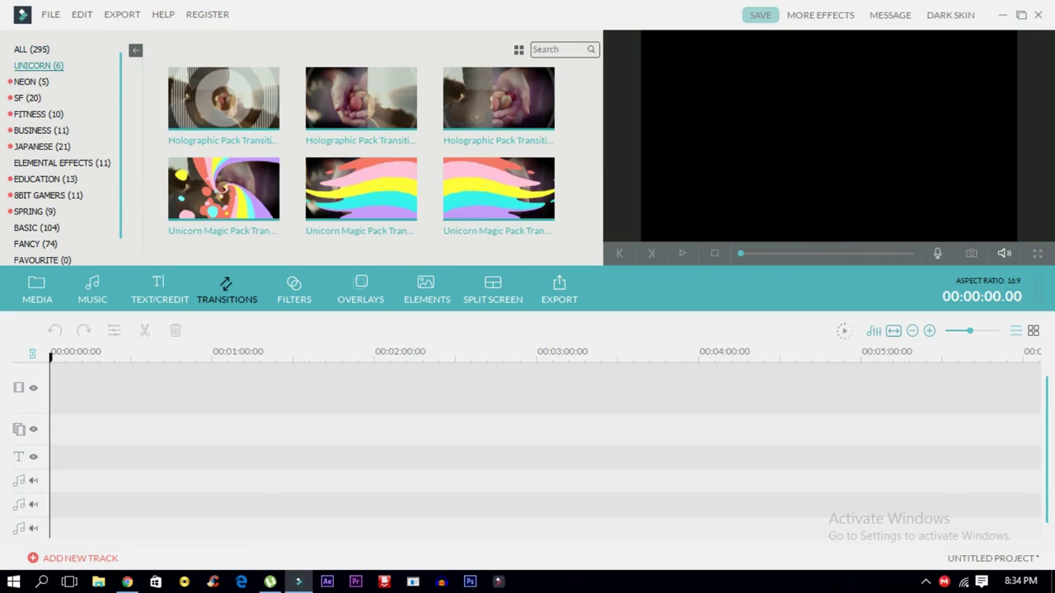
pyautogui.click(256, 210)
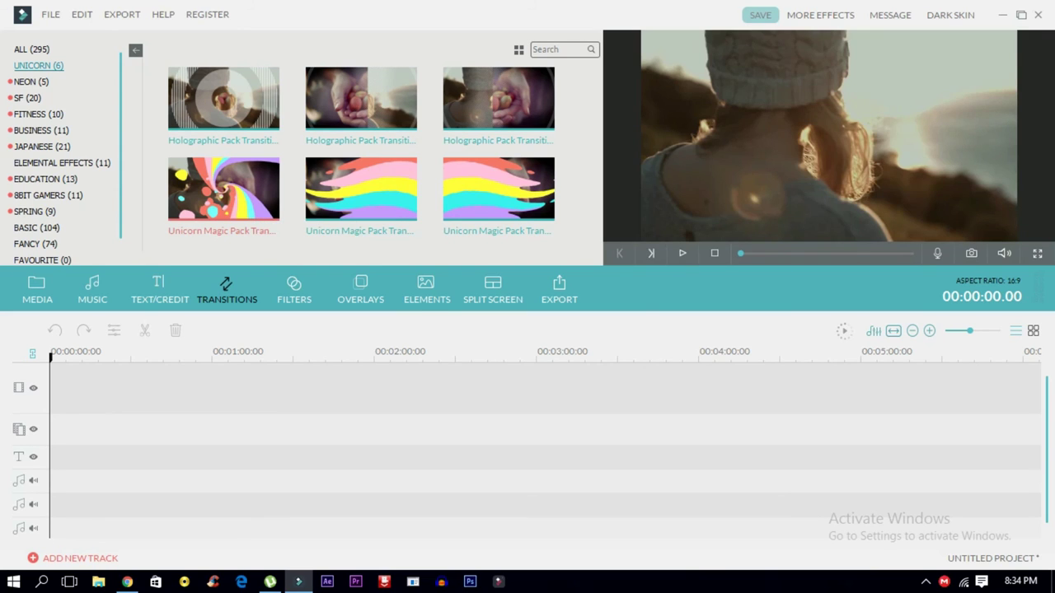
pyautogui.click(682, 253)
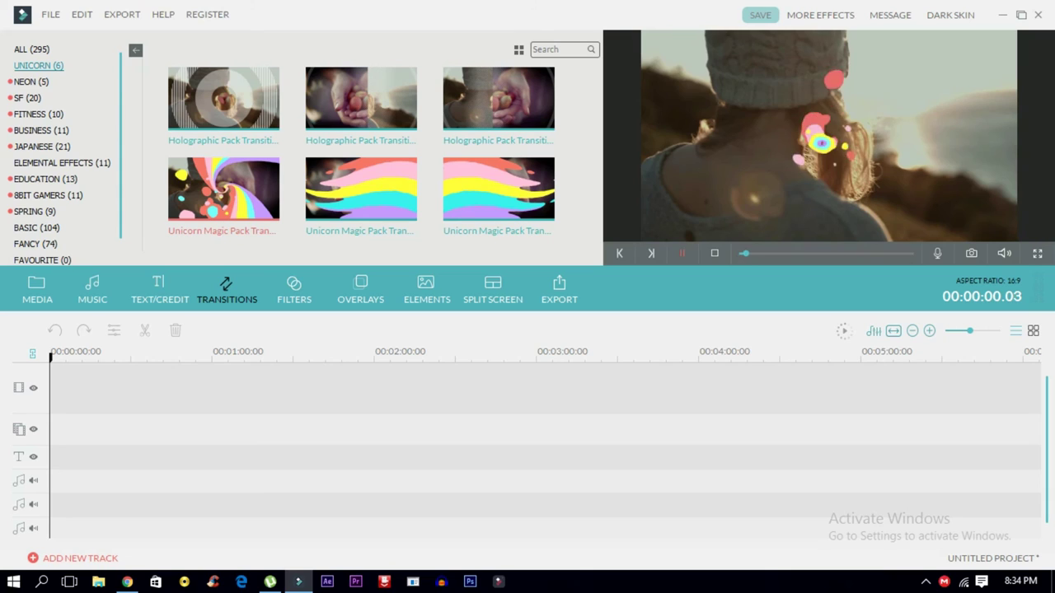
pyautogui.click(682, 253)
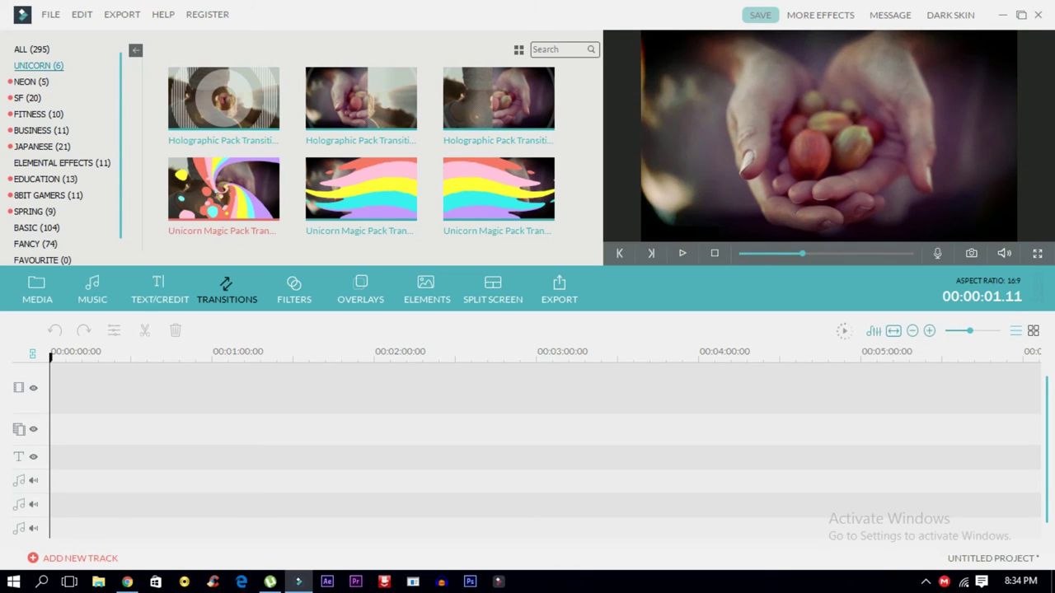
# Look through the filters library and display the Unicorn category of overlays
pyautogui.click(293, 289)
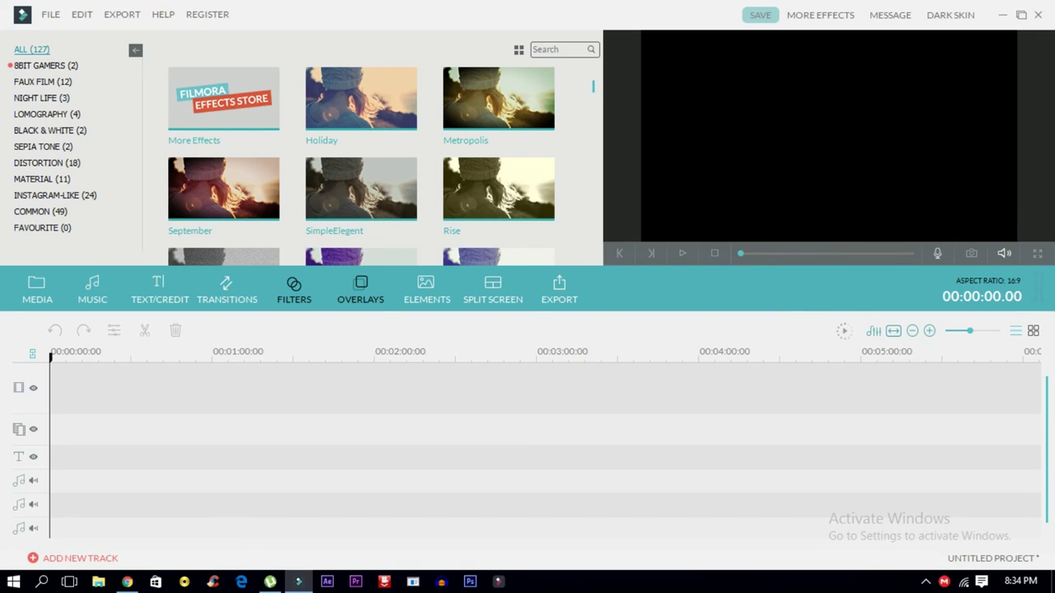
pyautogui.click(360, 289)
pyautogui.click(38, 65)
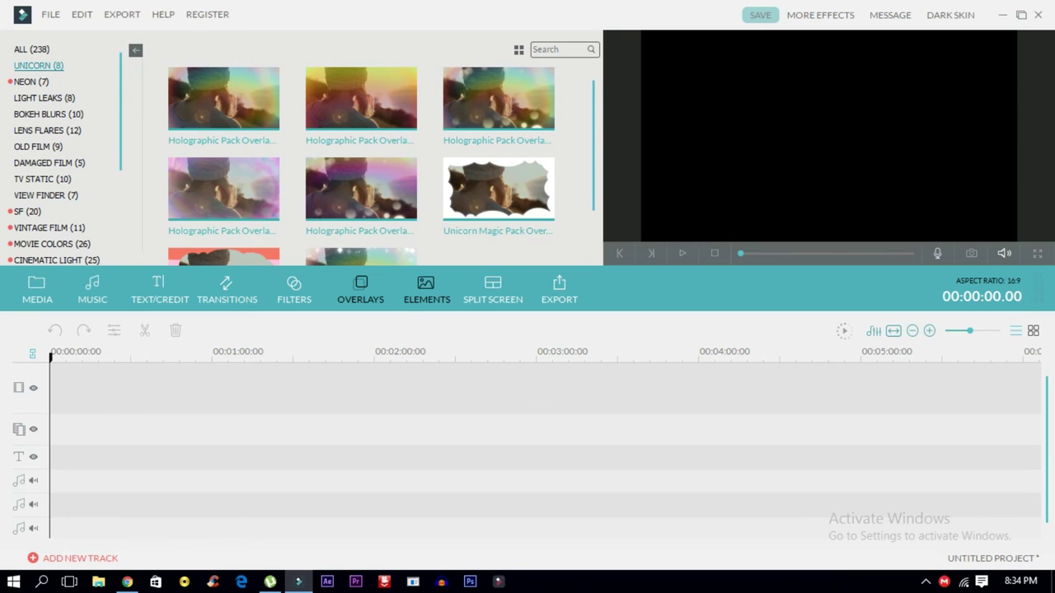
# View the elements and split screen libraries, and return to the media library
pyautogui.click(426, 288)
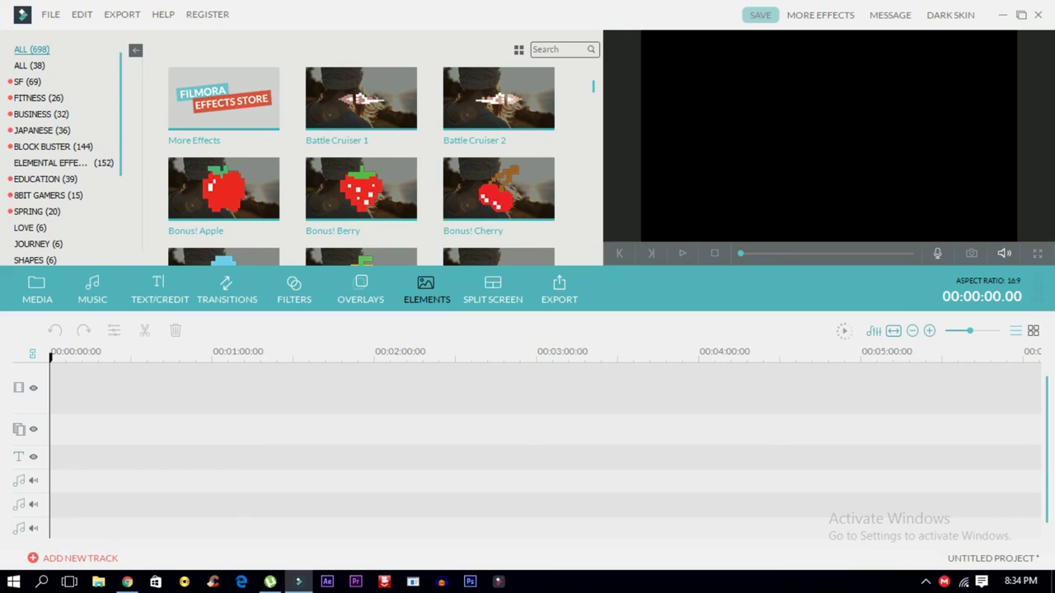
pyautogui.click(493, 288)
pyautogui.click(37, 289)
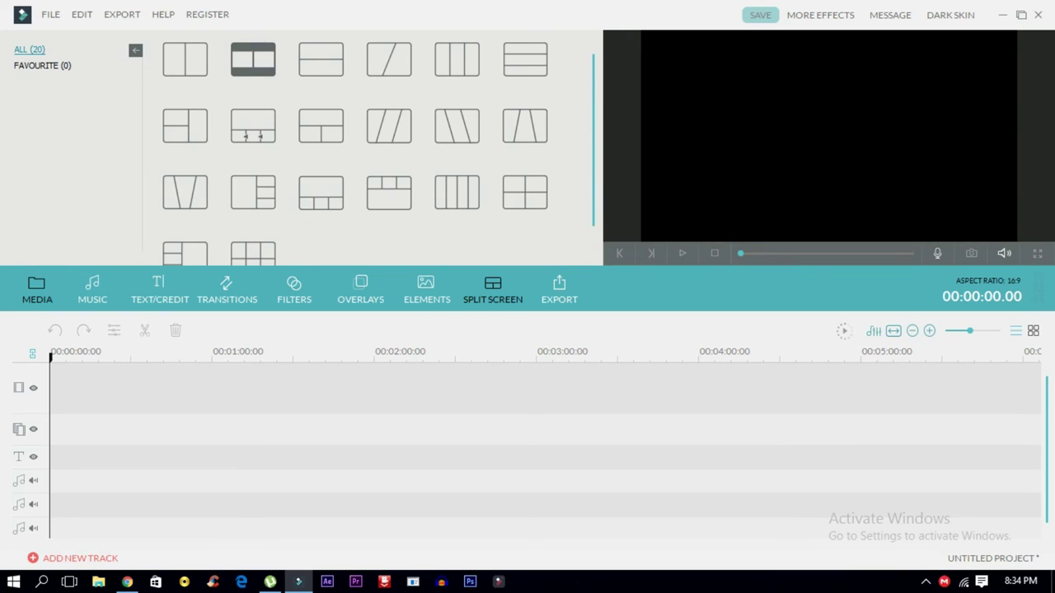